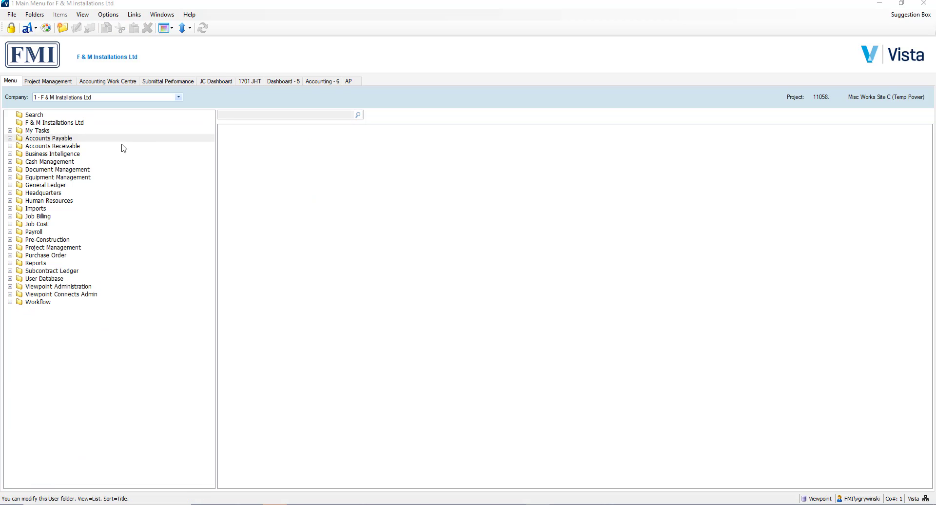
Step: Locate AP Unapproved Invoice Status among the Accounts Payable programs
click(10, 138)
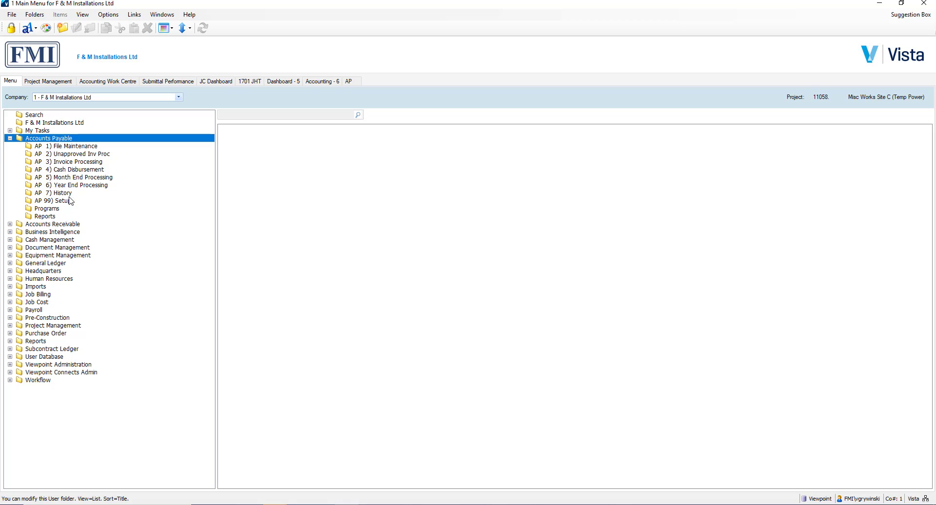
click(53, 211)
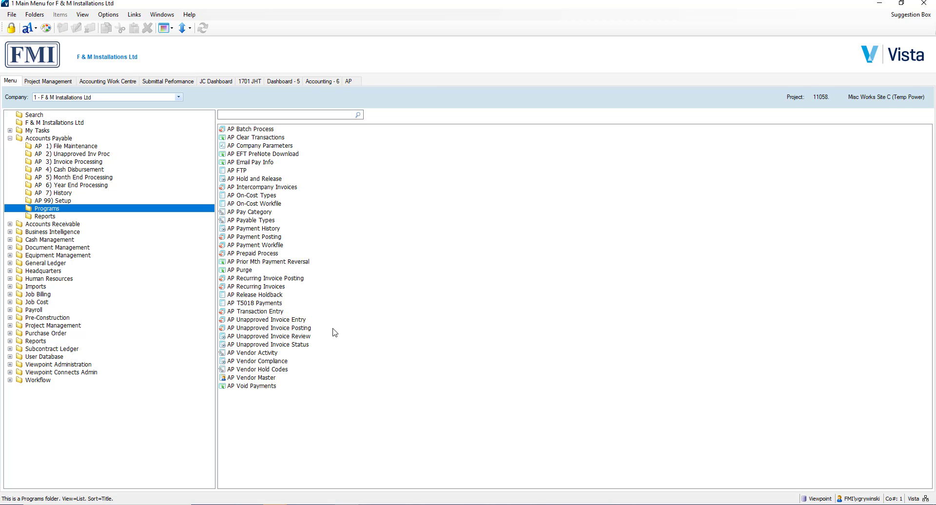
click(298, 345)
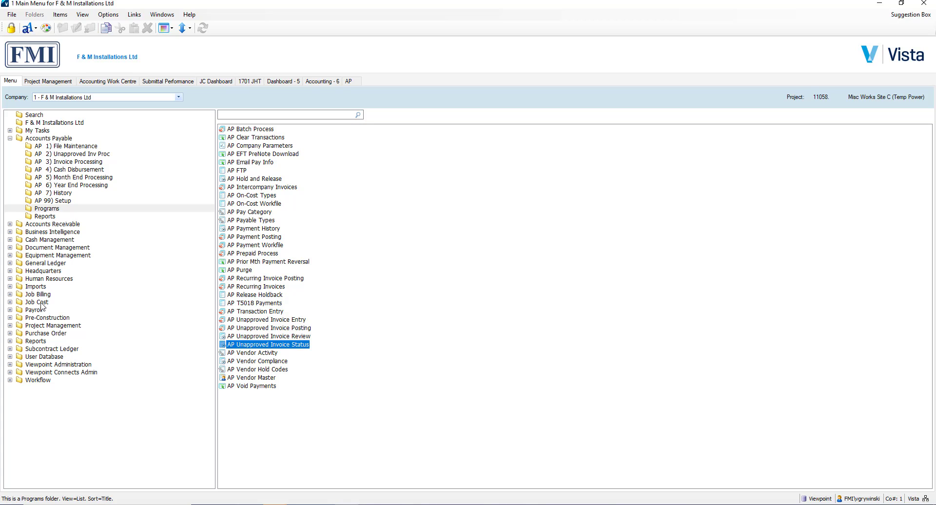
Step: Delete the PM 19) AP AR Reports folder and its contents from the Project Management module
click(9, 325)
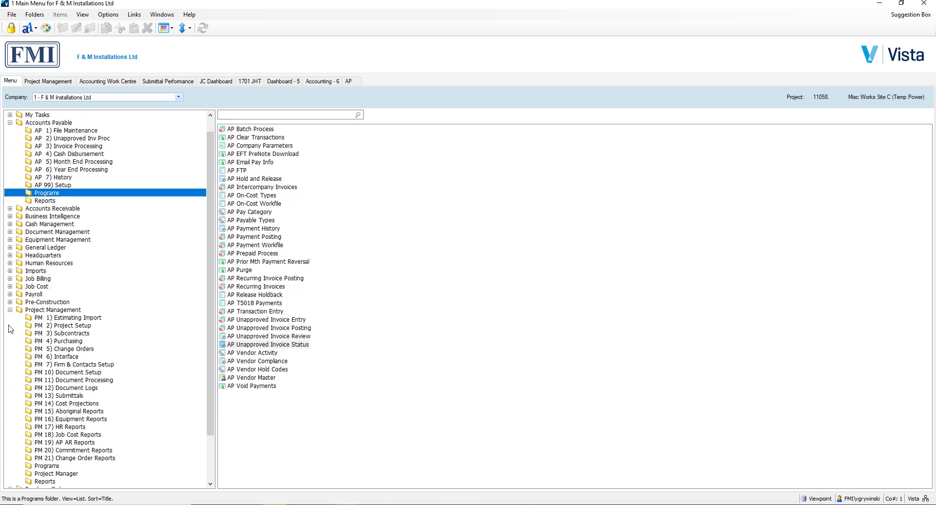
click(84, 444)
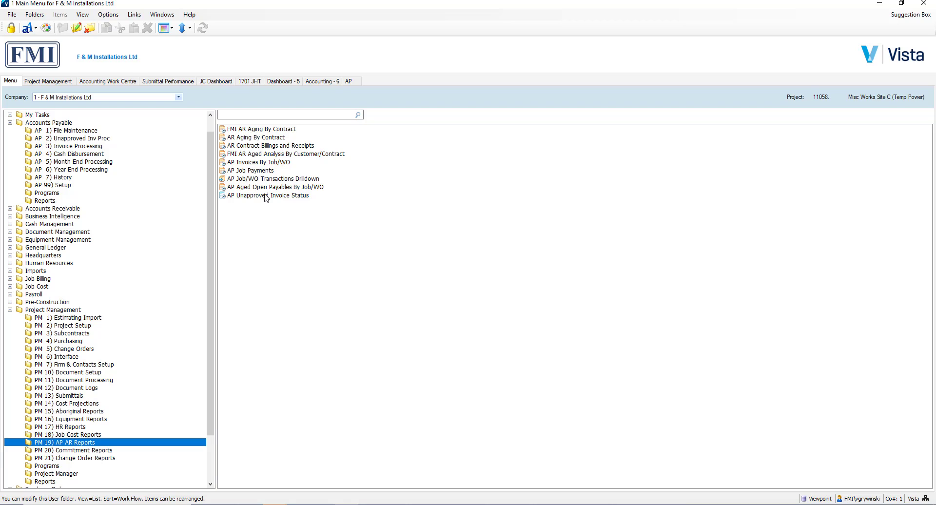
right_click(57, 444)
click(108, 463)
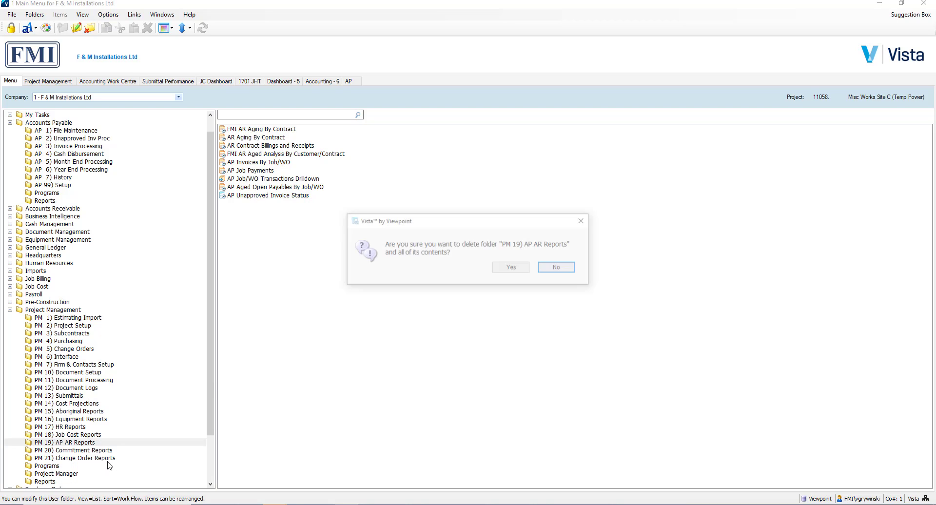
click(525, 267)
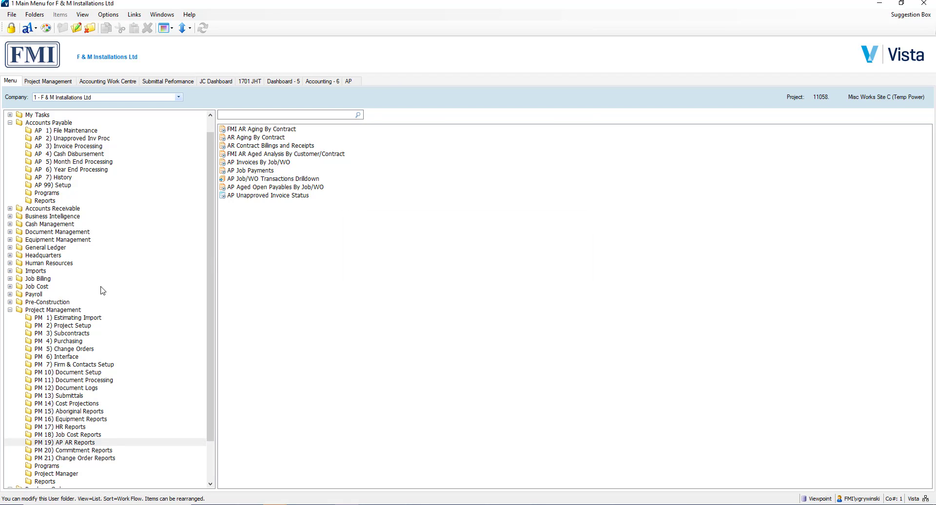
Step: Add a new PM 19) AP AR Reports subfolder to the Project Management module
right_click(50, 311)
mouse_move(72, 315)
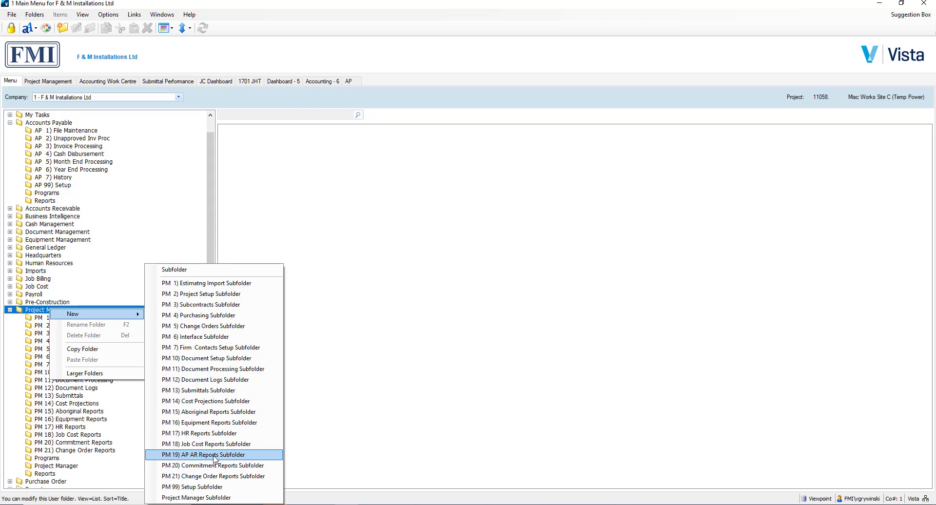
click(204, 454)
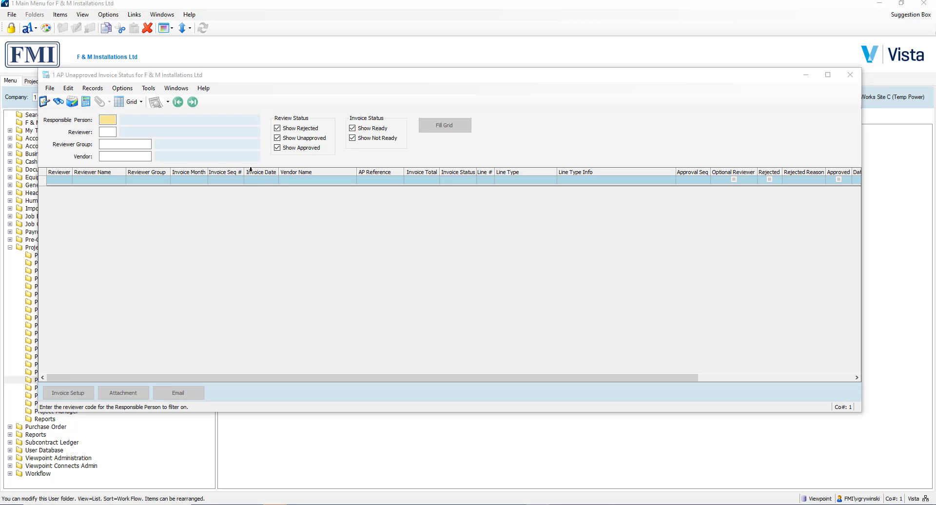
Step: Set the Reviewer Group filter of AP Unapproved Invoice Status to PM-LC
click(112, 144)
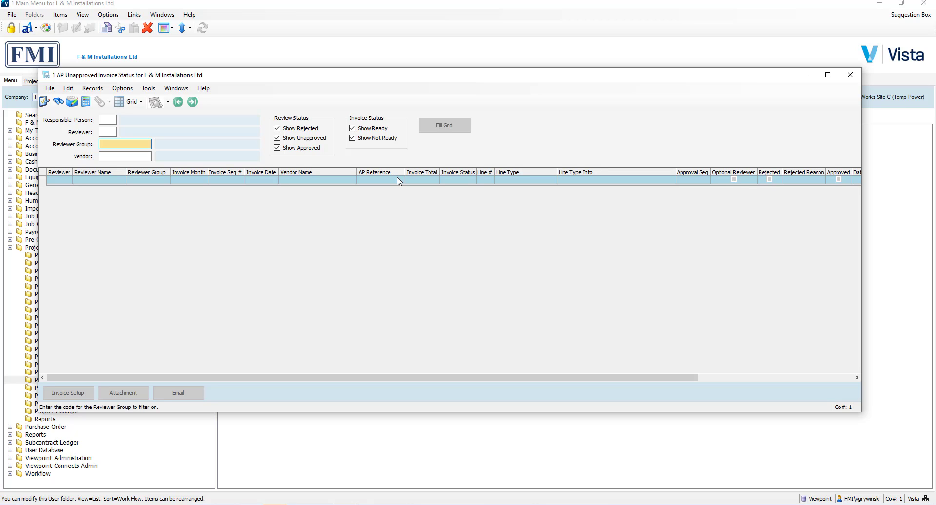
text(PM-LC)
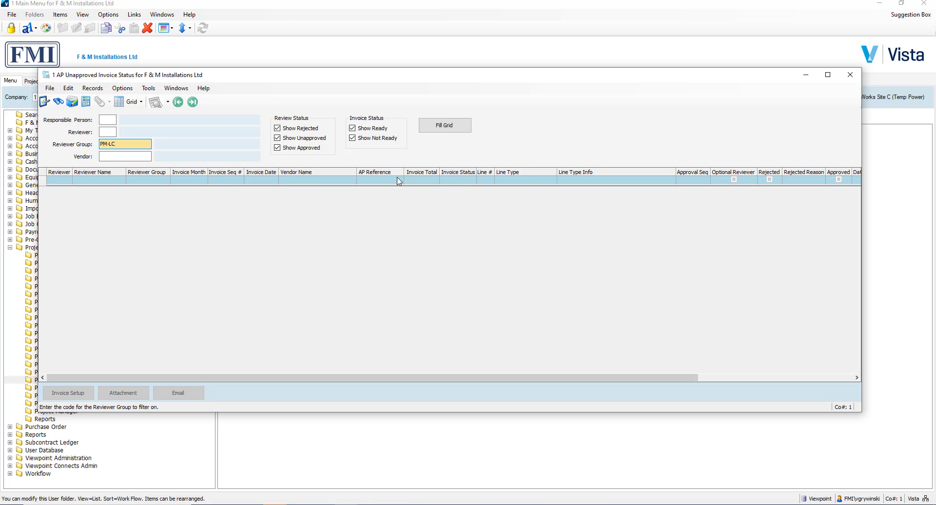
key(Tab)
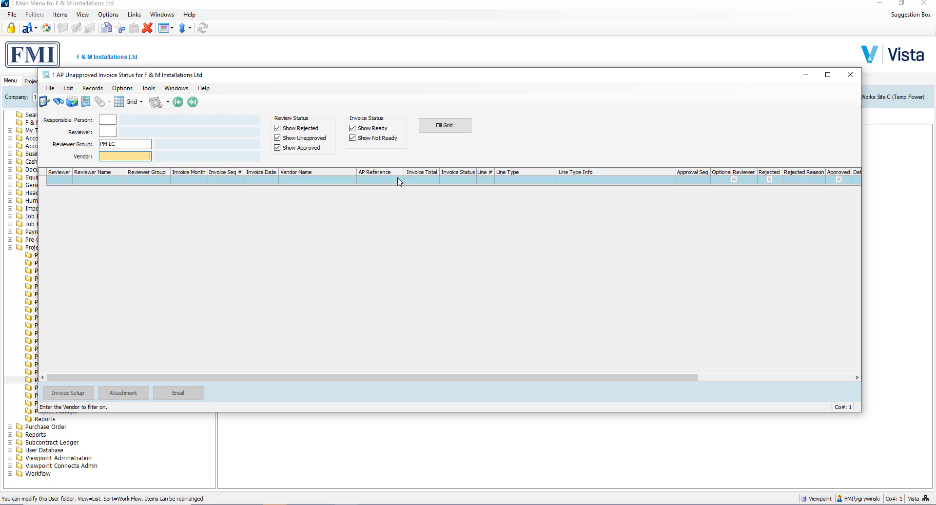
Step: Look up the available reviewer group codes and close the lookup without picking another one
click(126, 147)
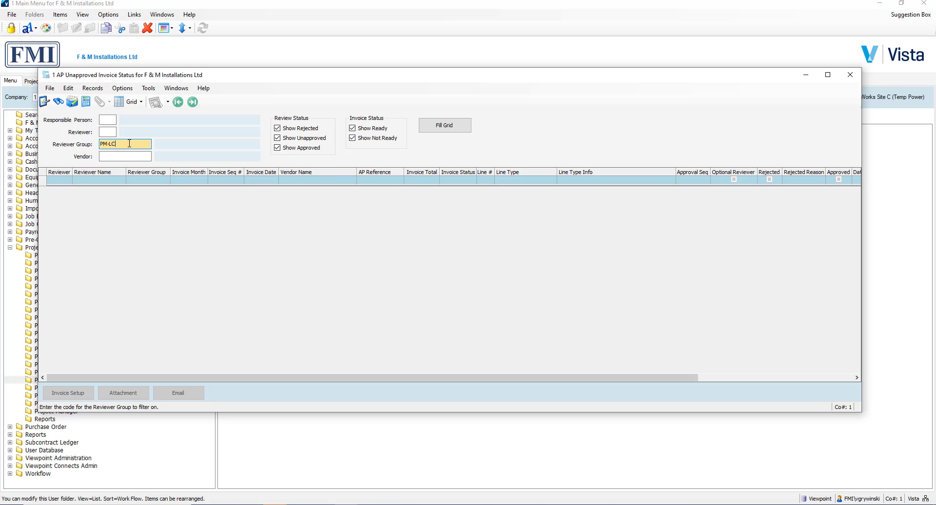
key(F4)
mouse_move(232, 111)
mouse_down()
mouse_move(237, 195)
mouse_move(235, 107)
mouse_up()
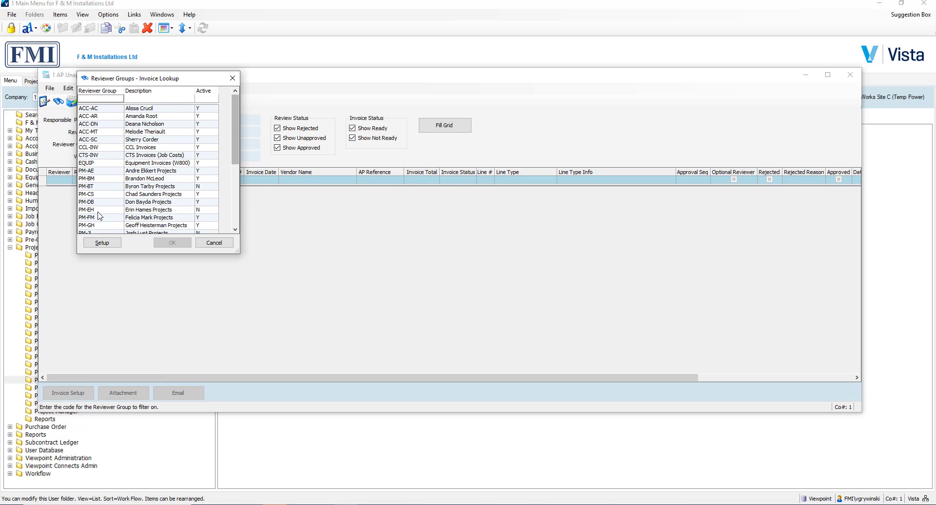
click(224, 243)
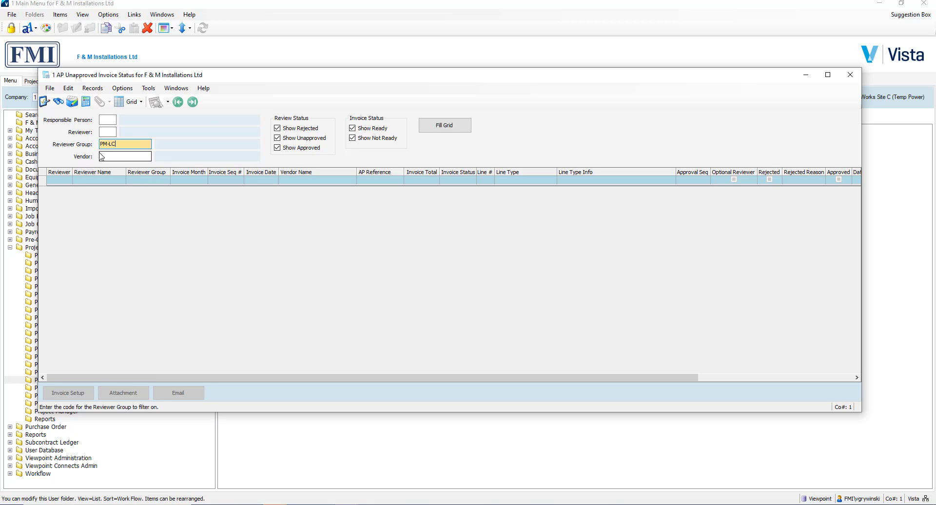
Step: Leave the vendor filter blank and fill the grid with the reviewer group's invoices
click(101, 156)
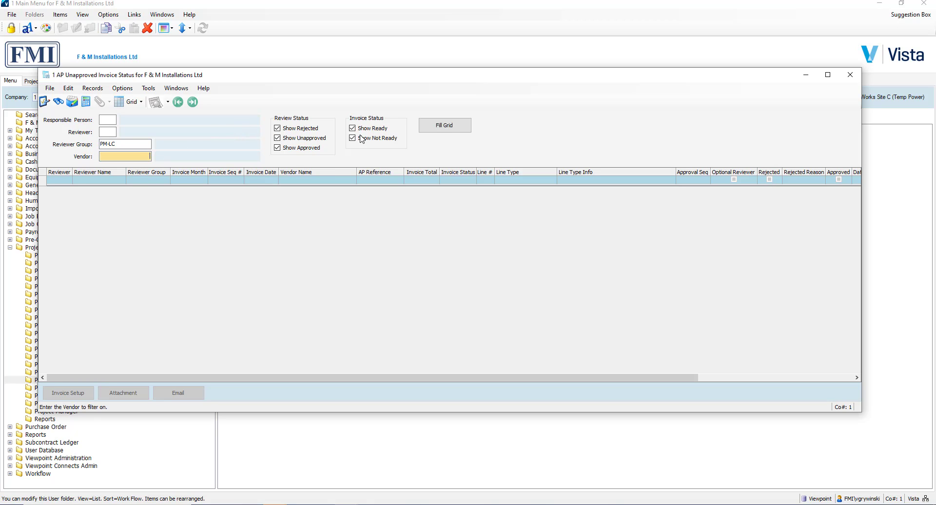
click(463, 129)
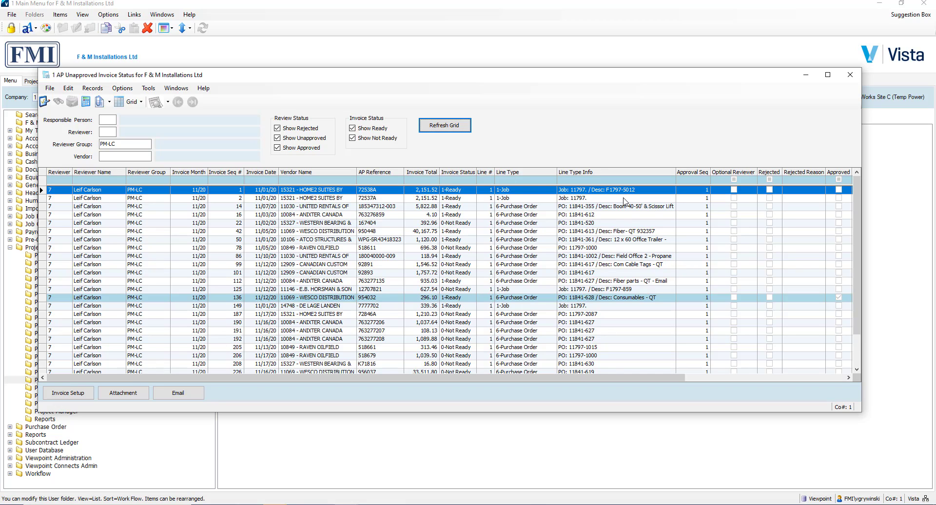
Step: Search the Line Type Info column with the wildcard filter *F17, and clear the filter after viewing the matches
click(587, 183)
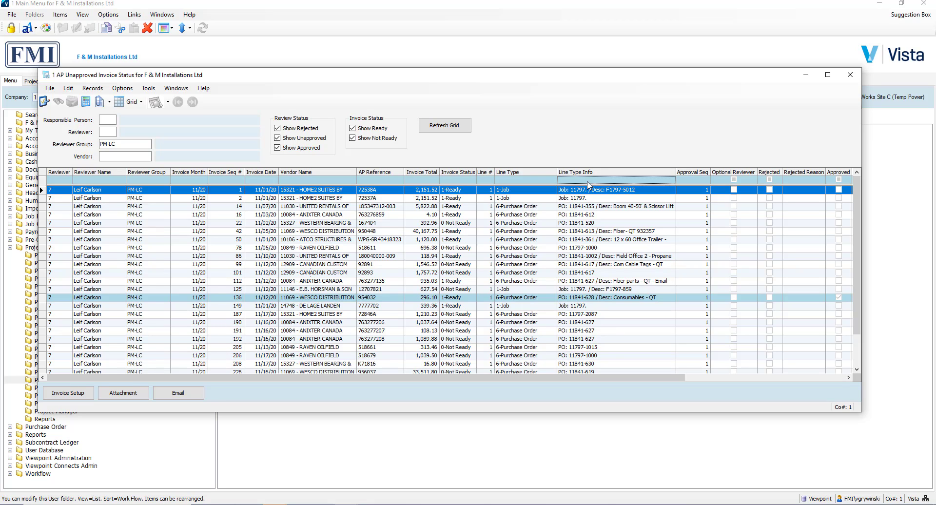
text(*)
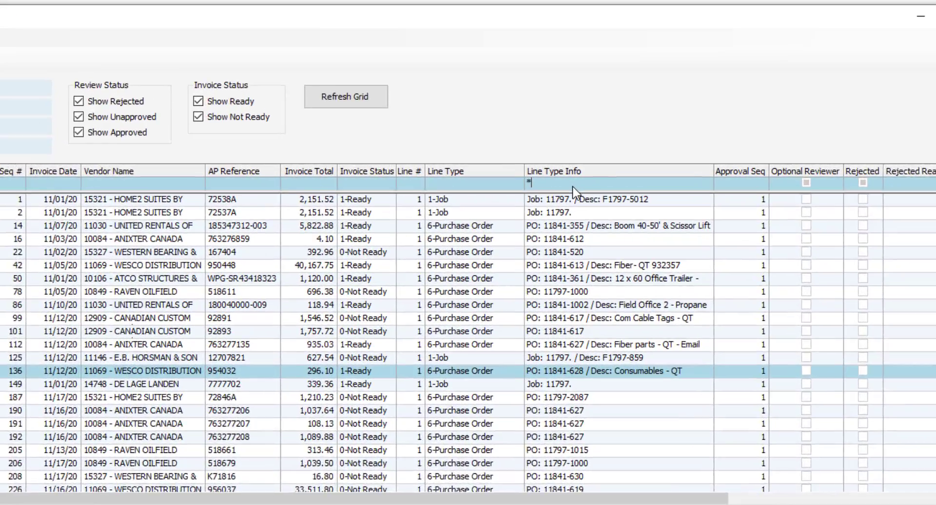
text(F19)
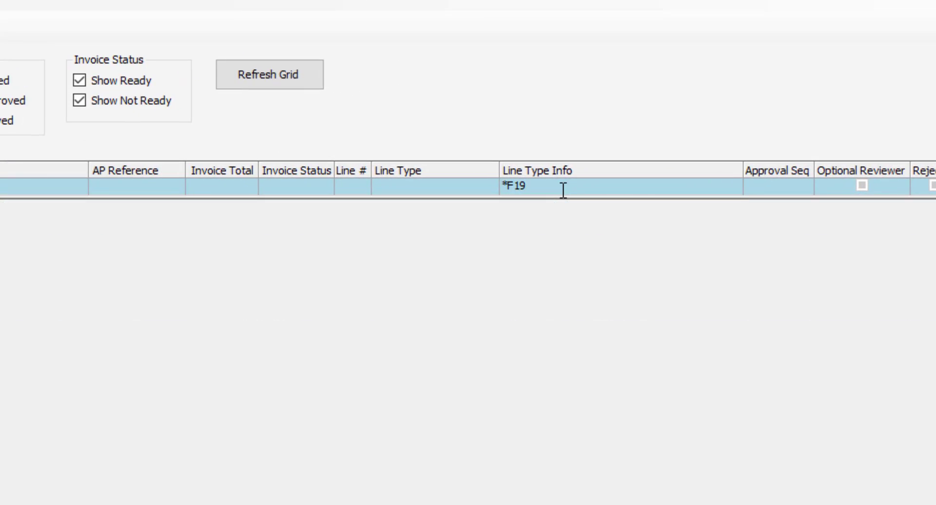
key(BackSpace)
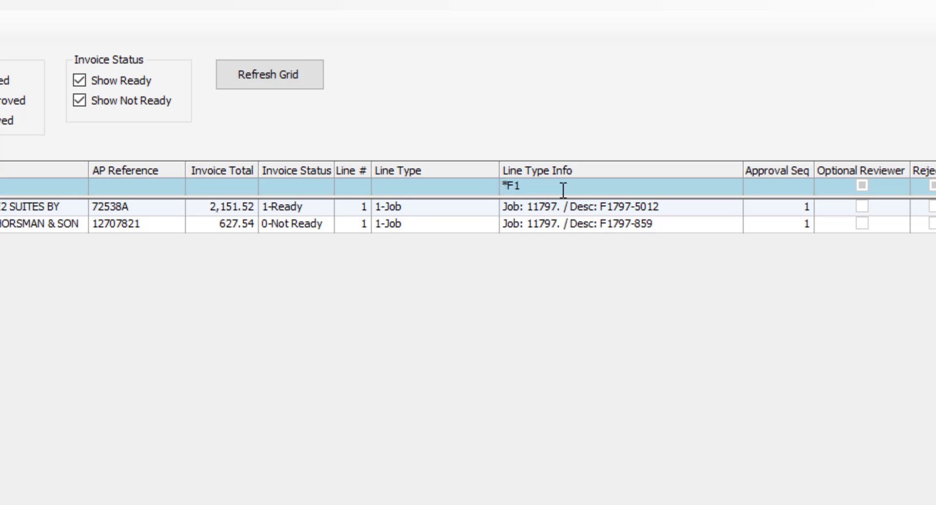
text(7)
click(631, 224)
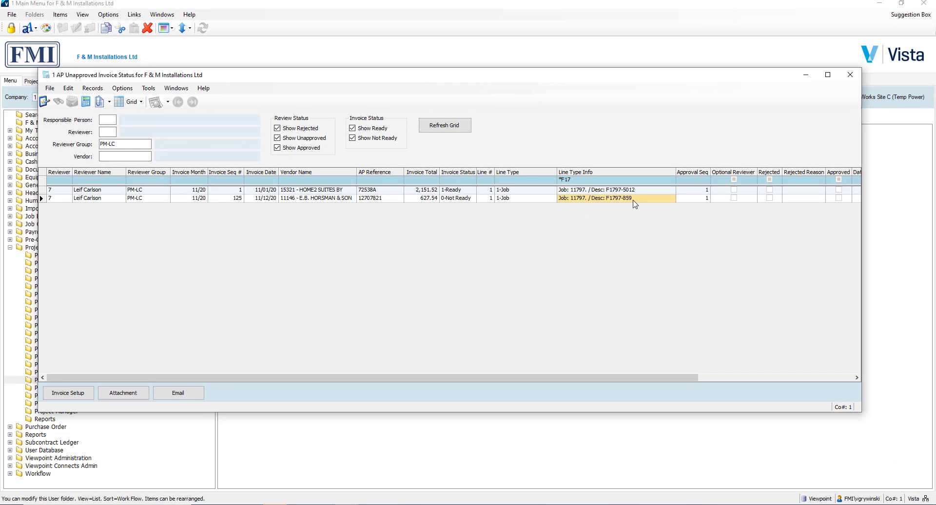
click(582, 183)
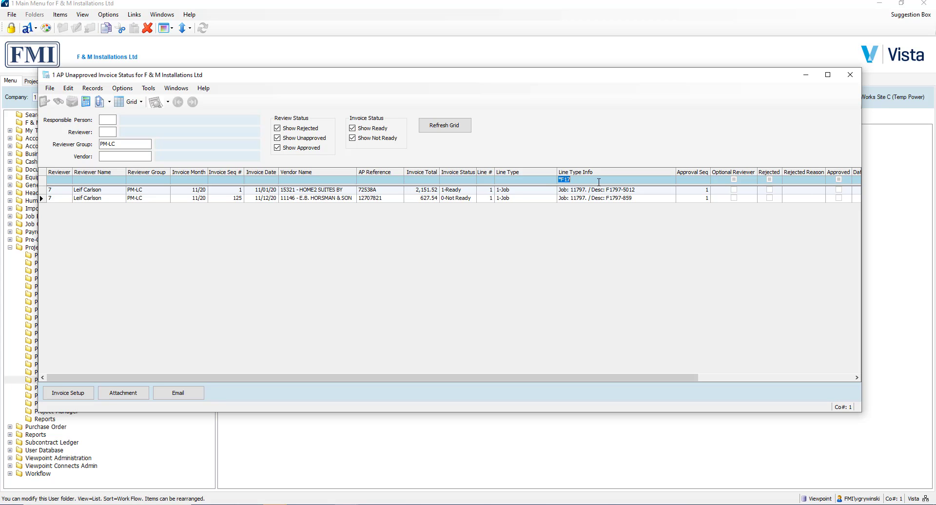
key(BackSpace)
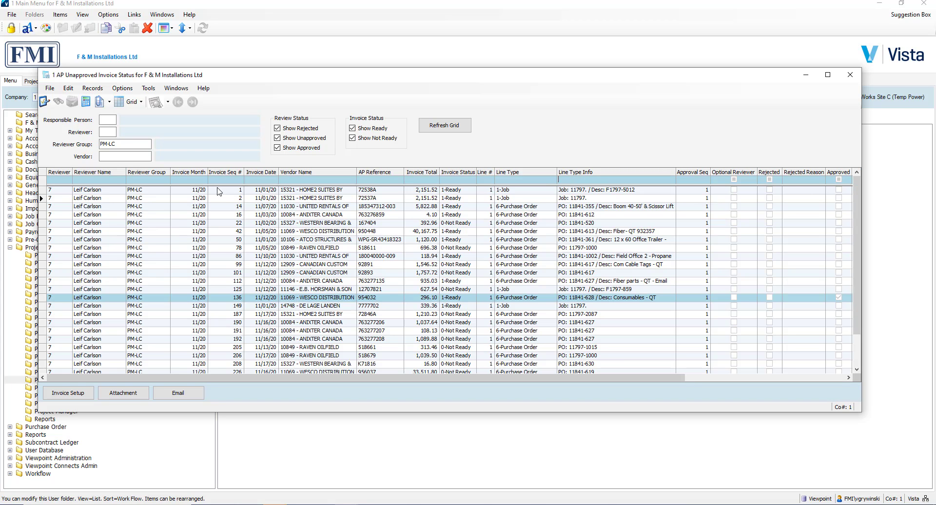
Step: Search the Vendor Name column with the wildcard filter *E. and clear the filter after viewing the match
click(300, 181)
click(299, 182)
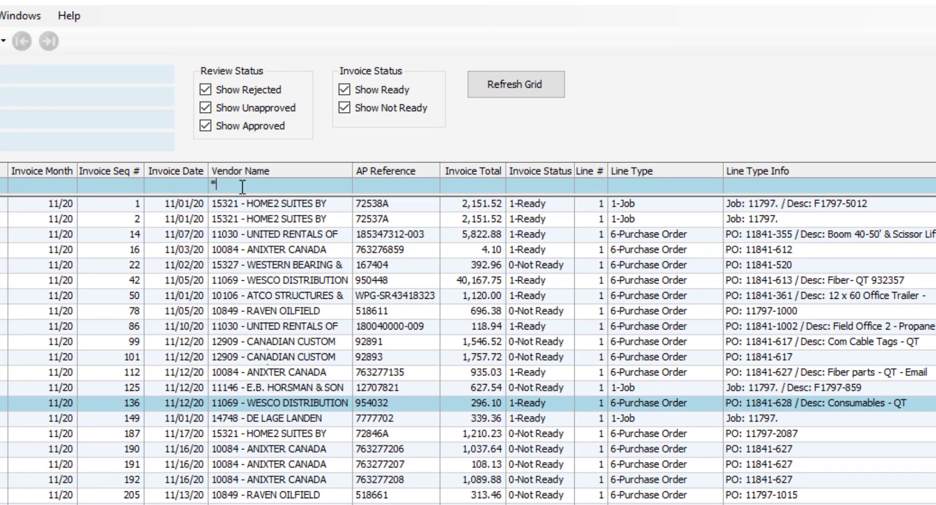
text(E.)
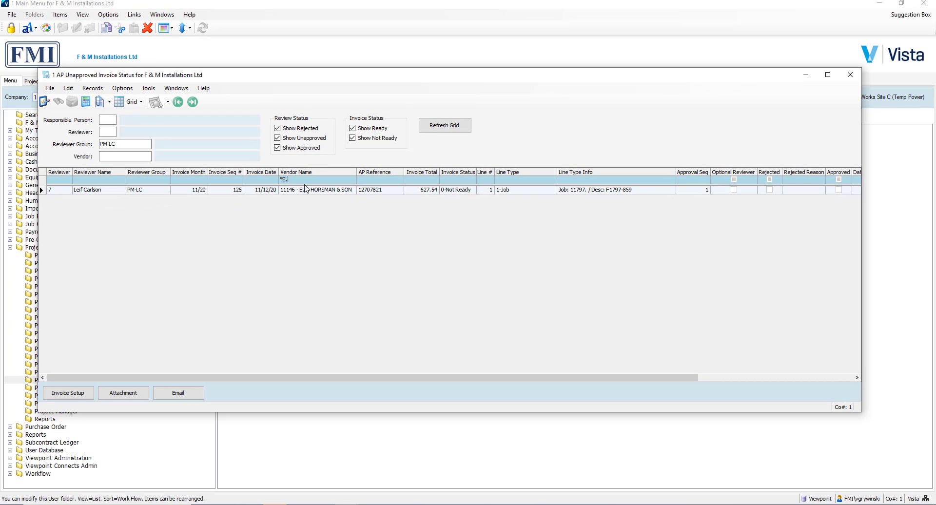
drag(294, 180, 278, 179)
key(Delete)
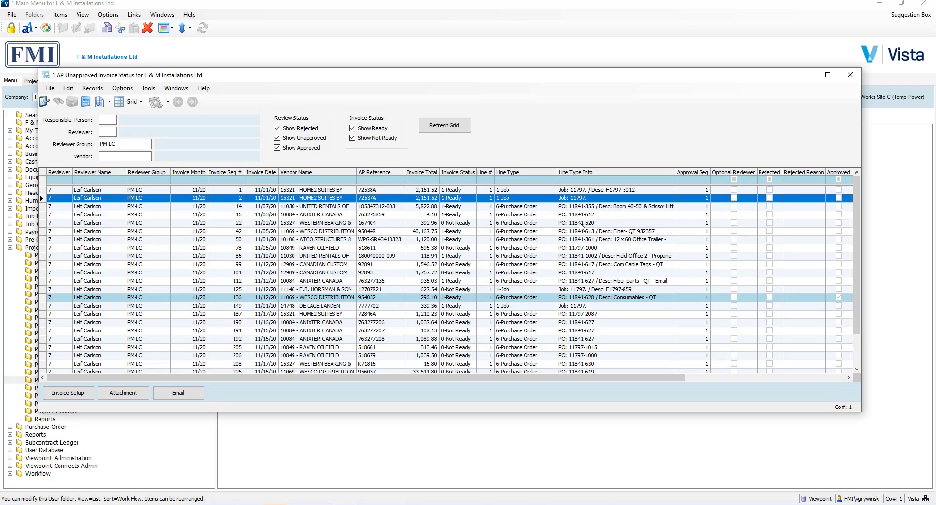
Step: Open the attached file 00002B52.pdf of the Western Bearing invoice with sequence number 22
click(43, 223)
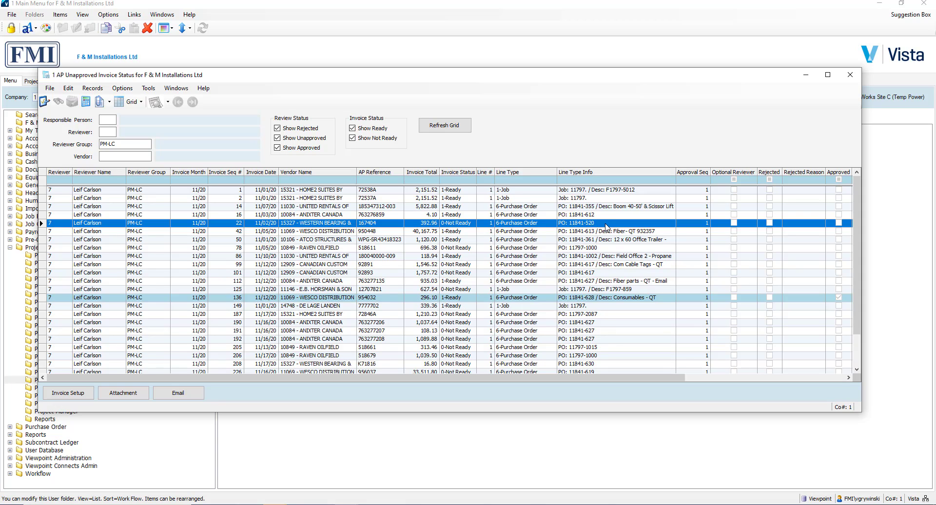
click(124, 395)
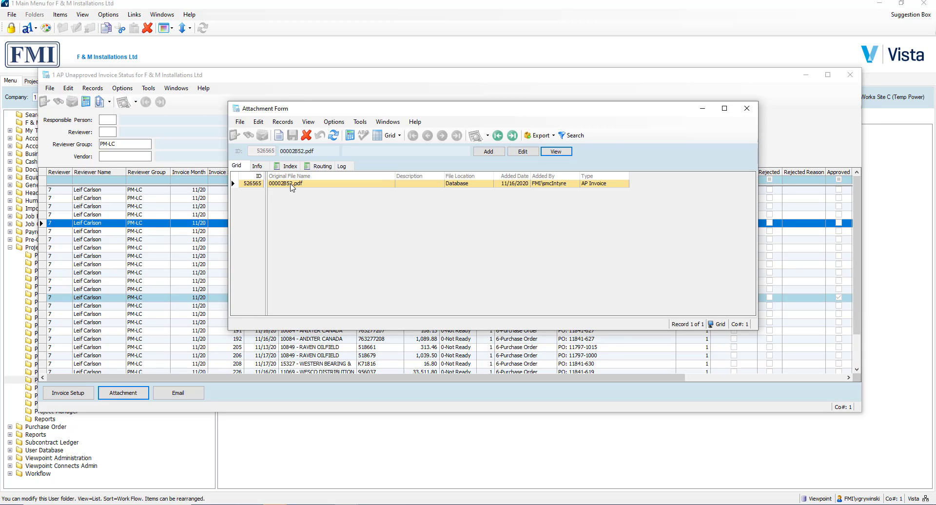
click(292, 188)
double_click(297, 185)
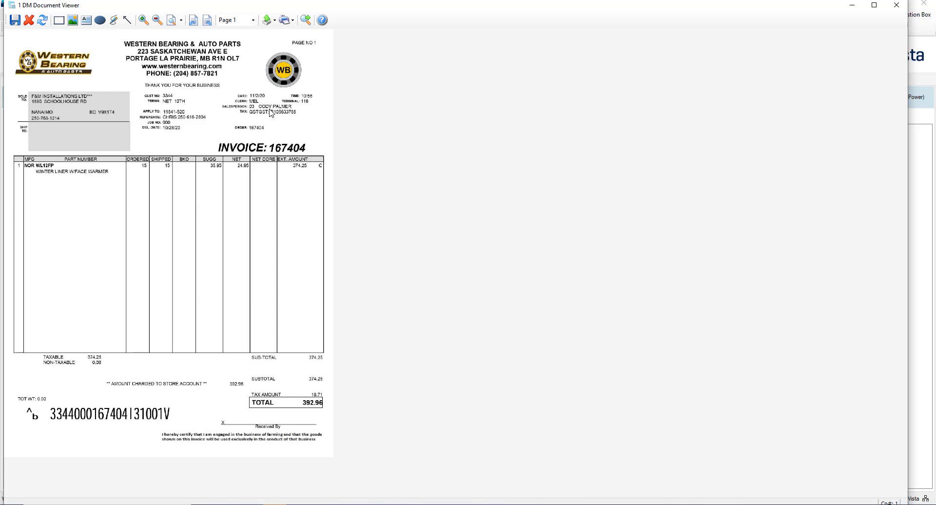
Step: Check the document viewer's export and print options, and close the viewer and the attachment form
click(275, 22)
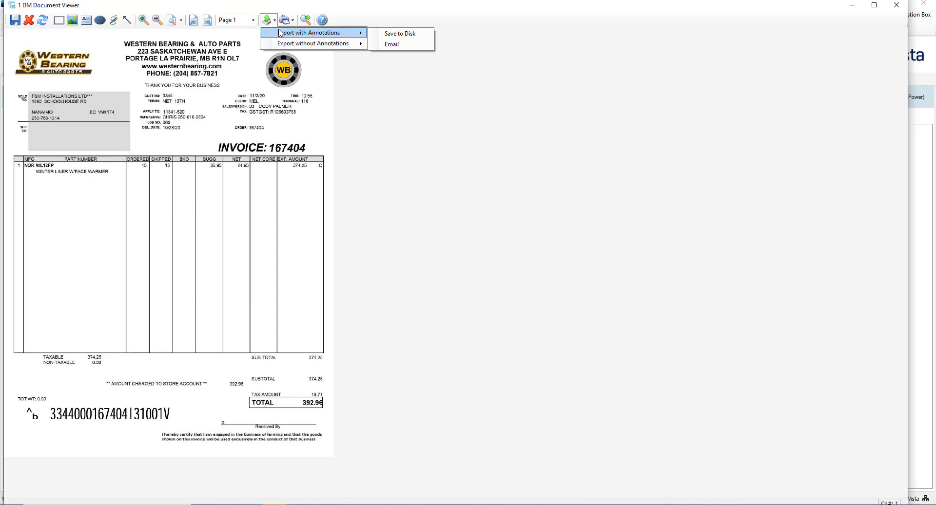
click(294, 20)
click(676, 2)
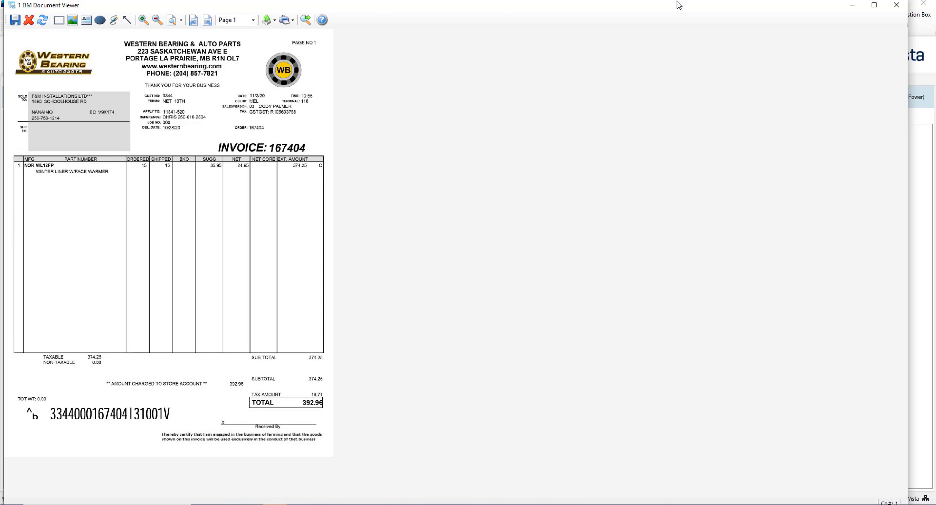
click(896, 5)
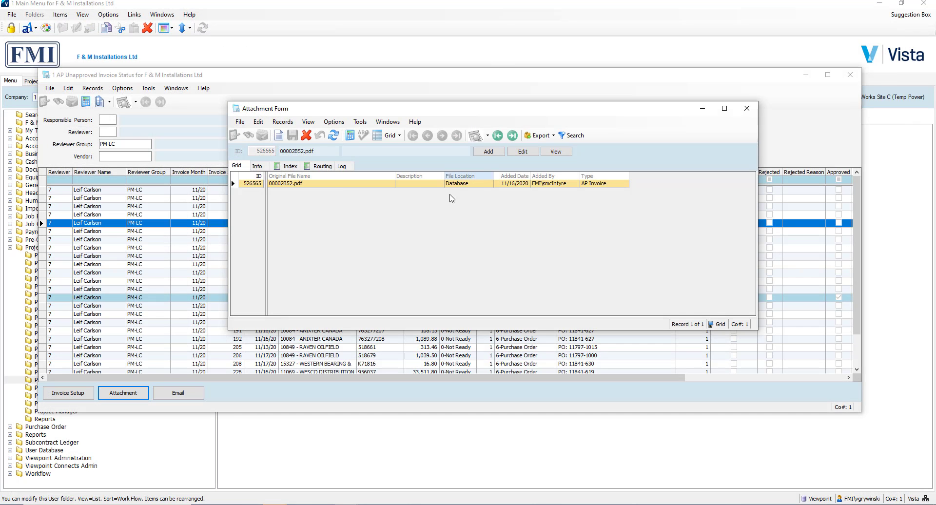
click(746, 108)
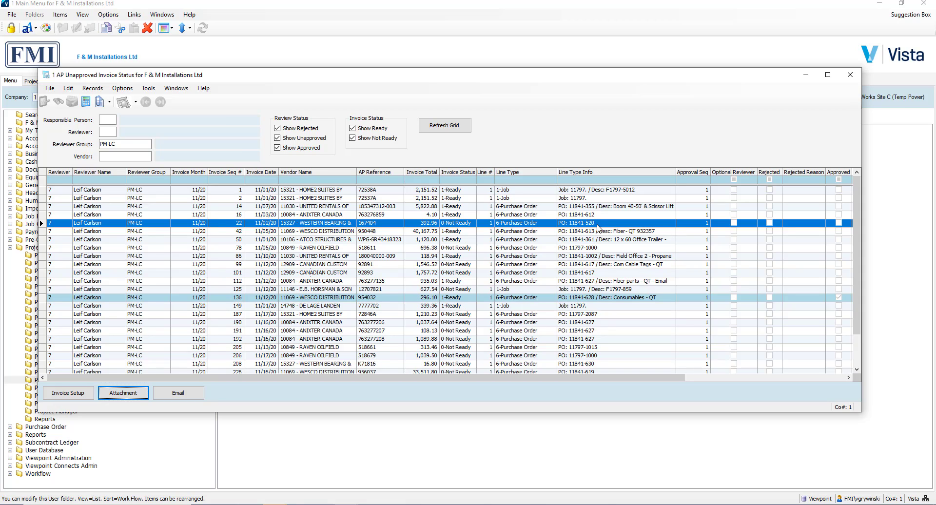
Step: Create an e-mail for the selected Western Bearing invoice and bring the message window to the front
click(195, 395)
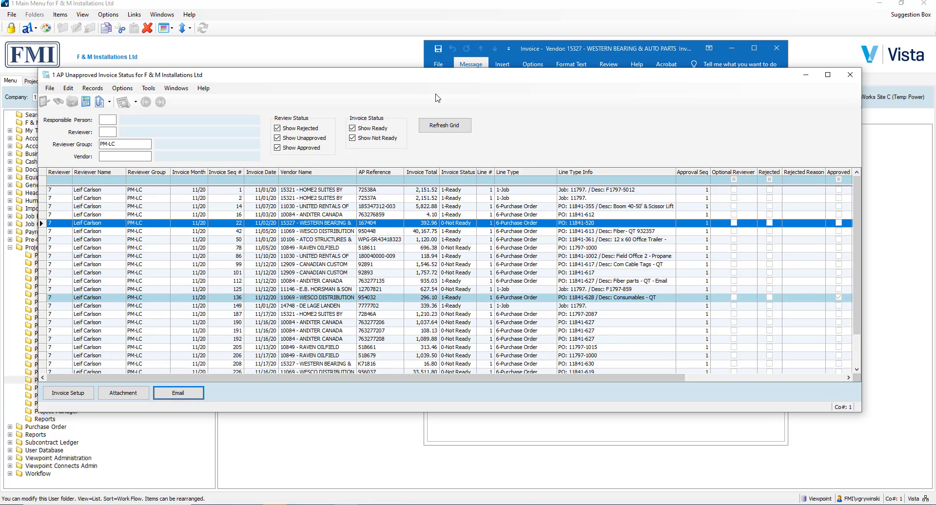
click(535, 49)
drag(367, 136, 367, 132)
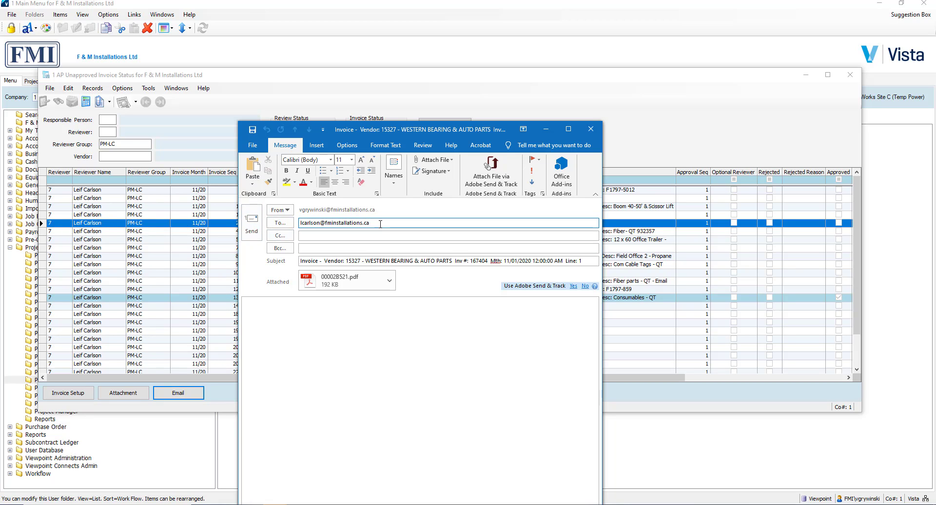
Step: Replace the e-mail's recipient with another contact and check the attached invoice PDF
drag(379, 223, 287, 223)
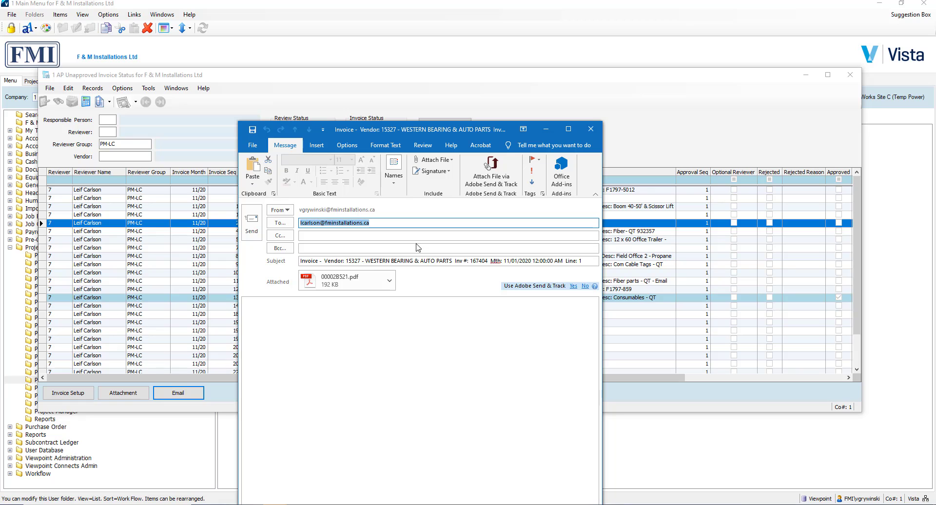
text(v)
key(Return)
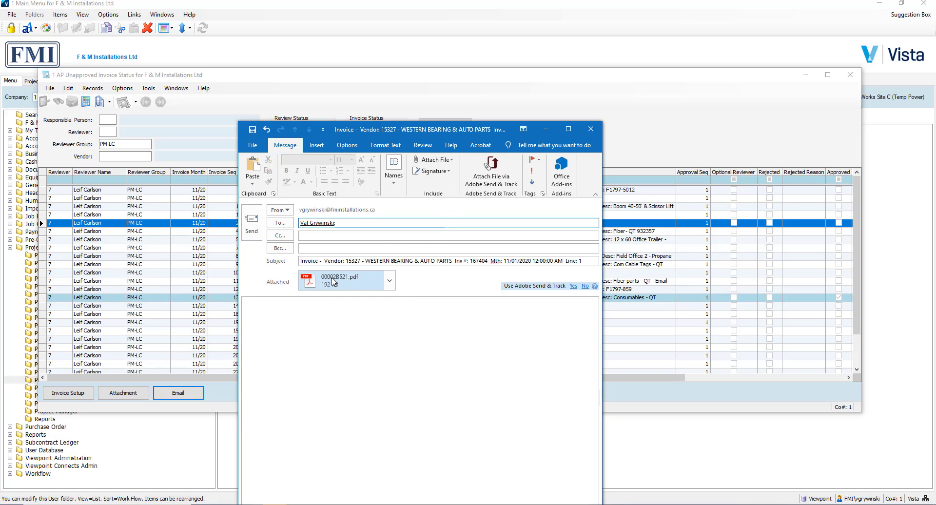
click(314, 282)
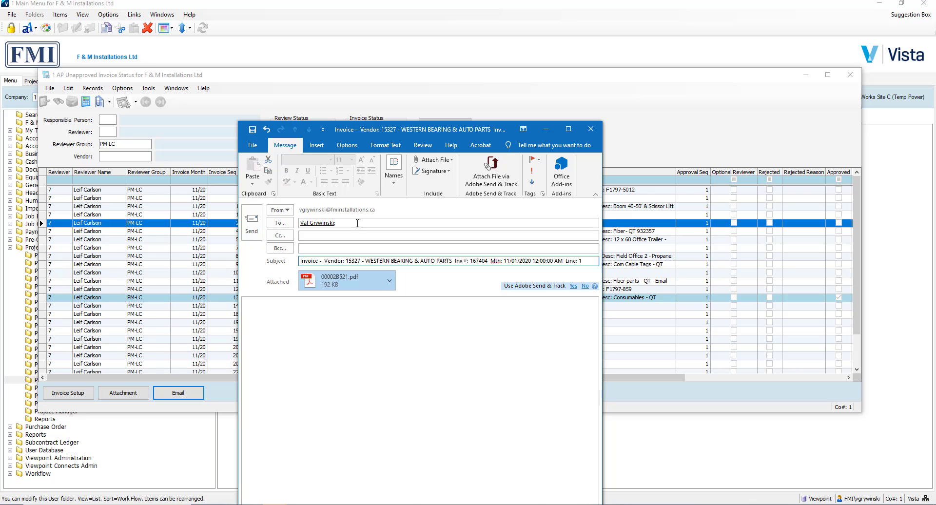
click(372, 222)
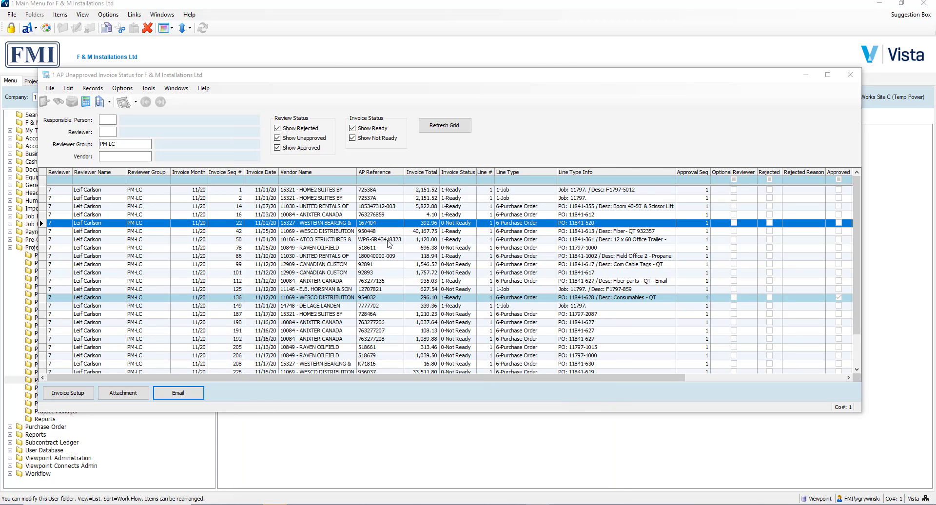